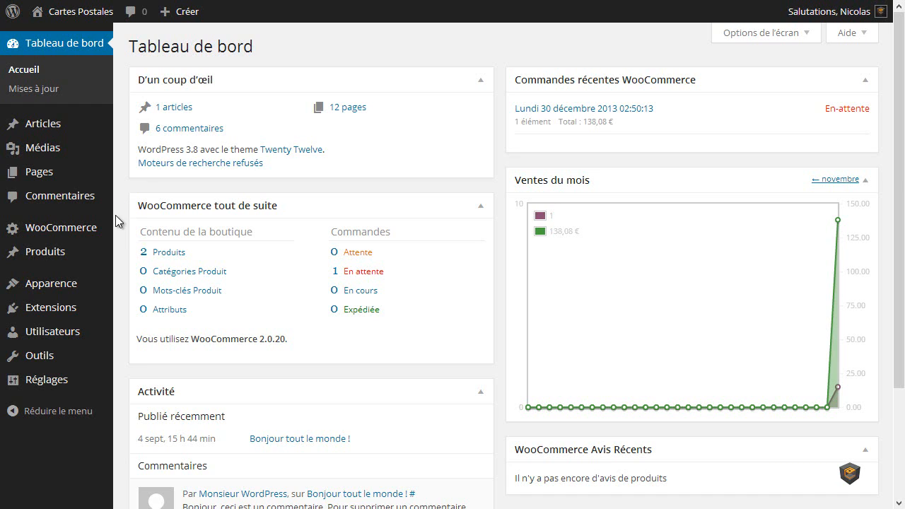
# Open the tax options in the WooCommerce settings and view the totals on the shop's cart page.
pyautogui.moveTo(76, 235)
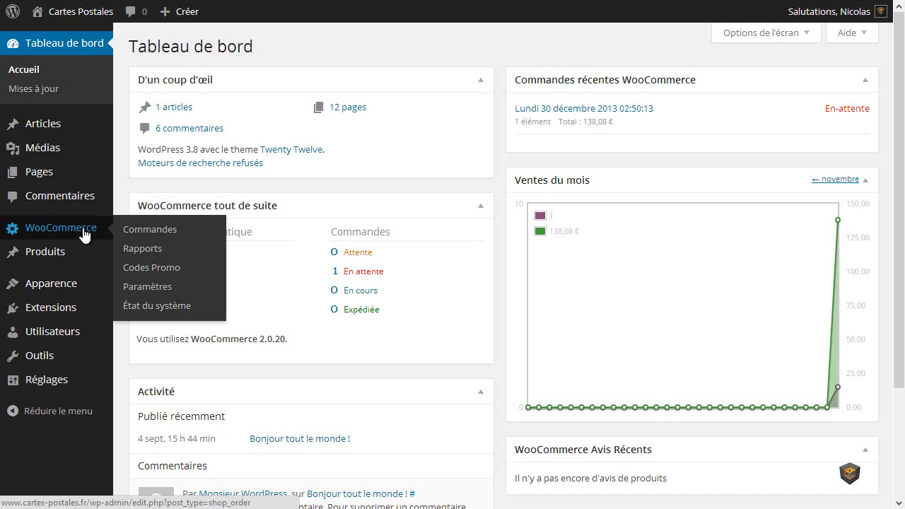
pyautogui.click(147, 289)
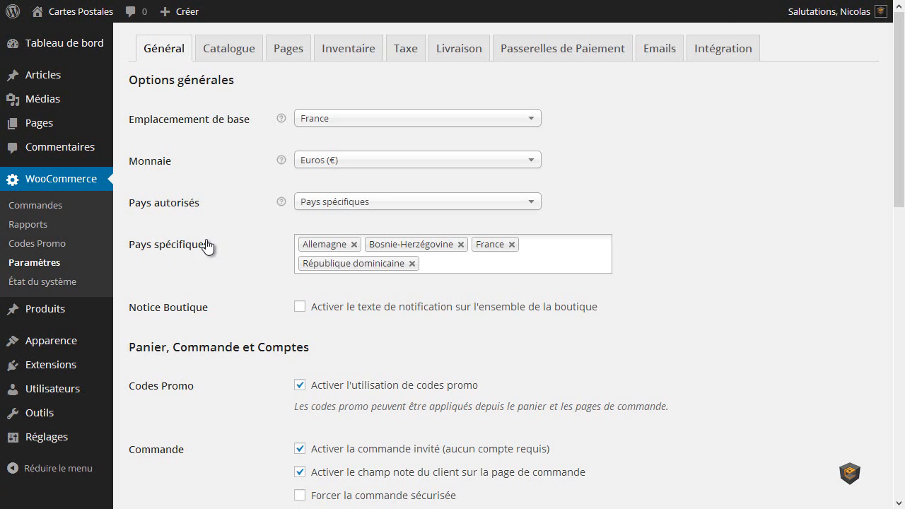
pyautogui.click(408, 52)
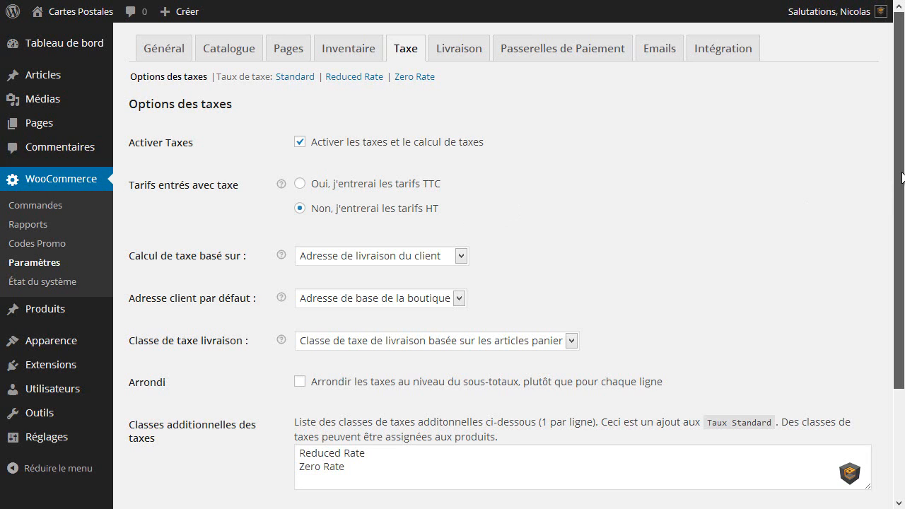
pyautogui.moveTo(901, 173)
pyautogui.mouseDown()
pyautogui.moveTo(901, 187)
pyautogui.moveTo(901, 175)
pyautogui.mouseUp()
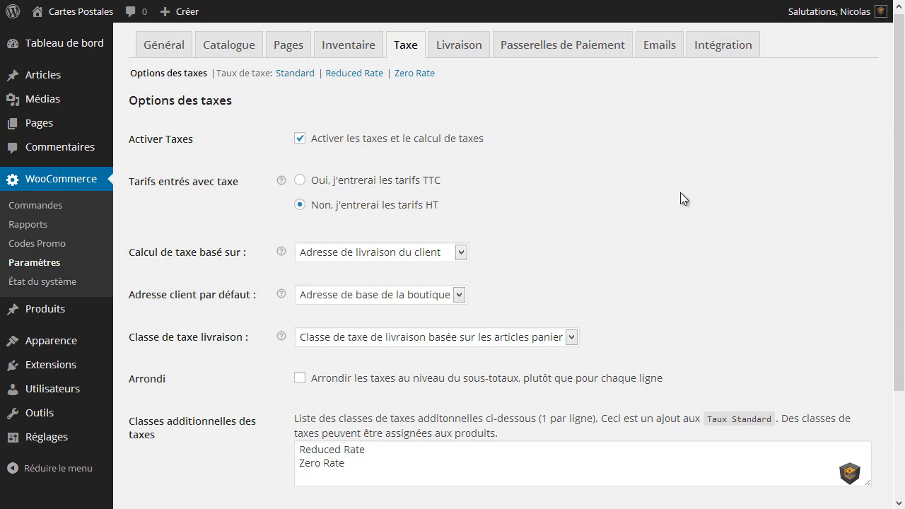
pyautogui.moveTo(899, 176); pyautogui.dragTo(900, 264)
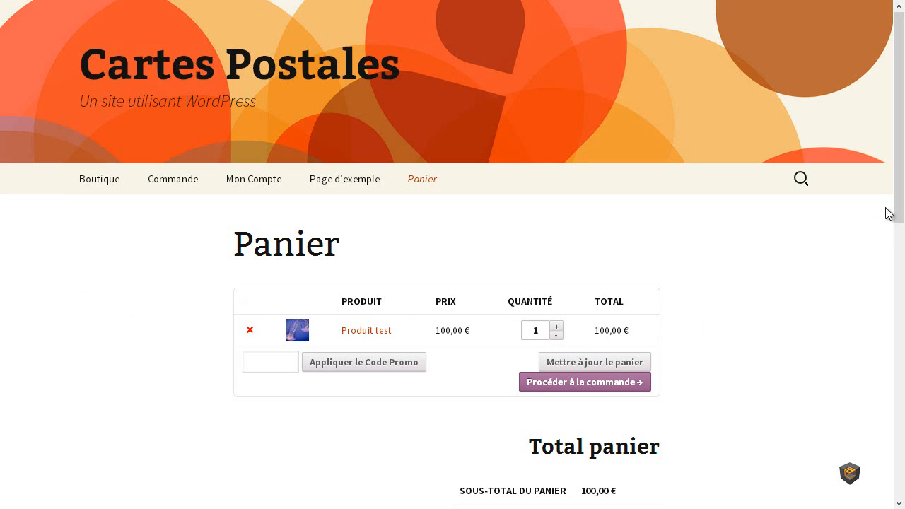
pyautogui.moveTo(898, 210); pyautogui.dragTo(898, 277)
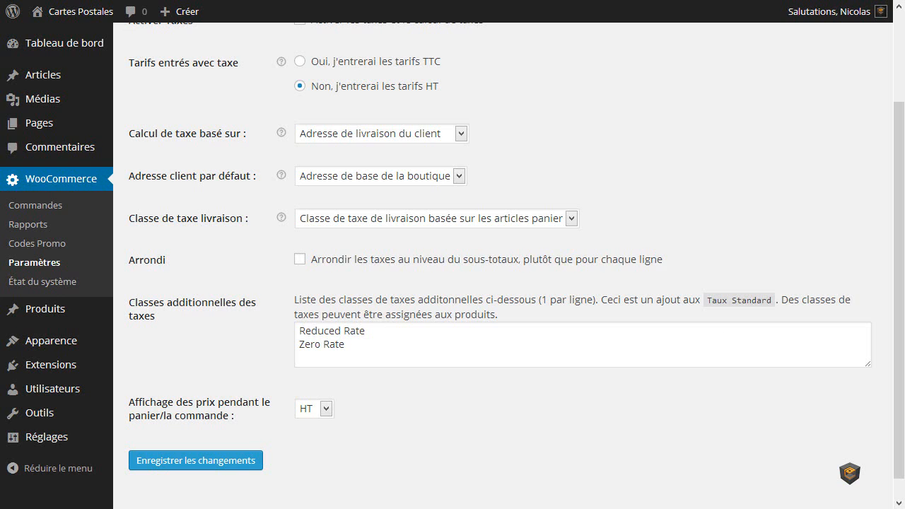
# Set the price display during cart and checkout to TTC, save the tax options and reload the cart page.
pyautogui.click(326, 407)
pyautogui.click(319, 425)
pyautogui.click(179, 460)
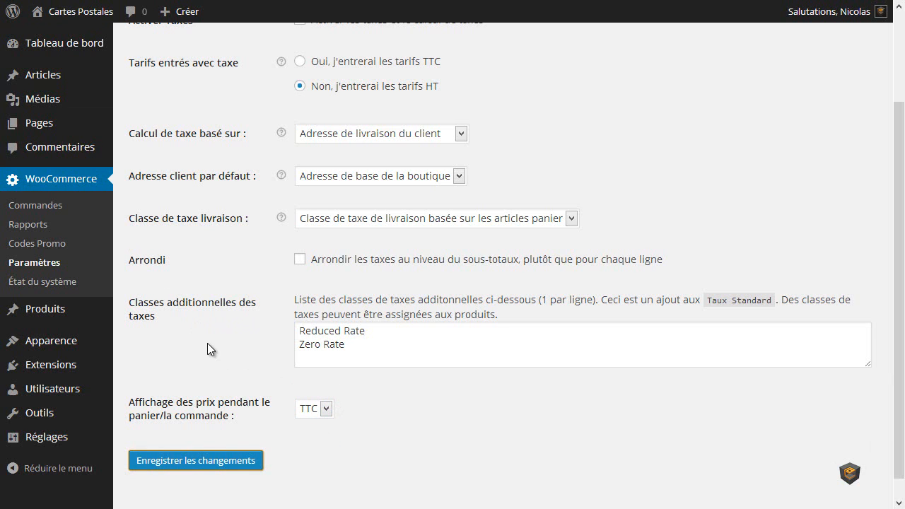
pyautogui.click(202, 461)
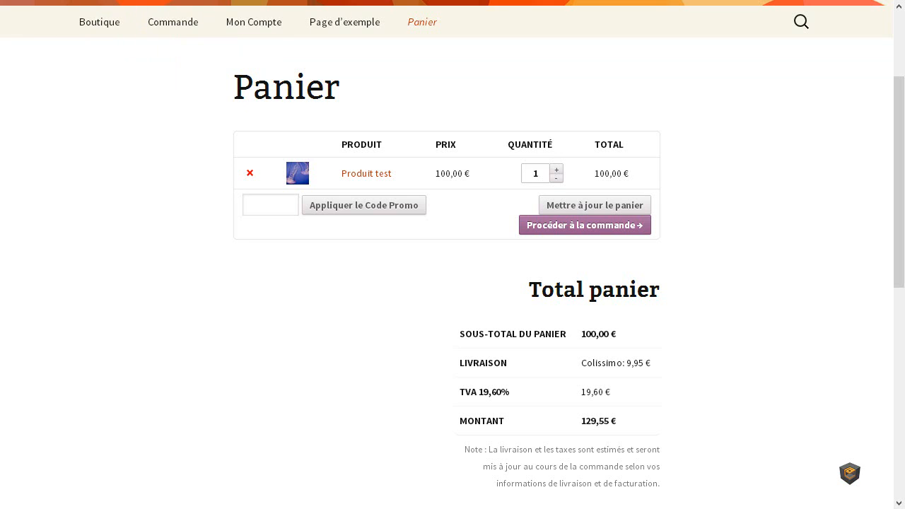
pyautogui.press('F5')
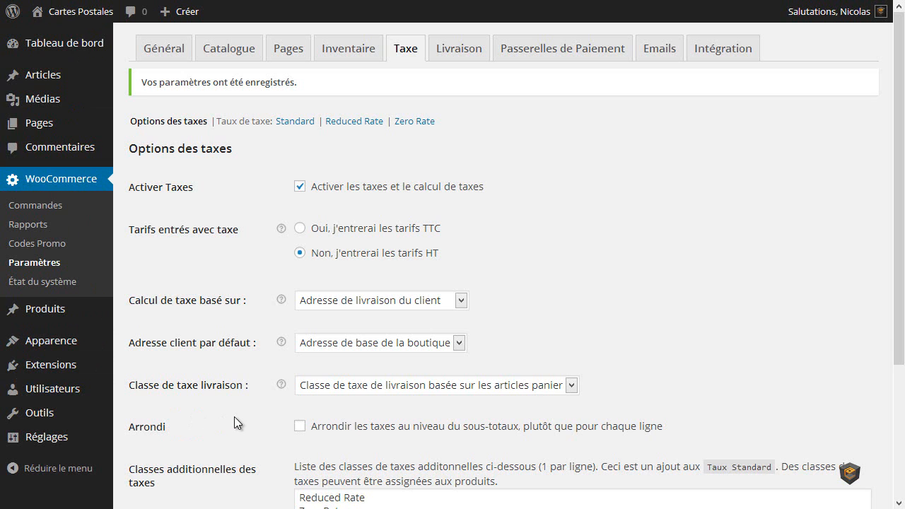
# Open the Standard class tax rates and examine the VAT amount included in the cart total.
pyautogui.scroll(-3, 234, 416)
pyautogui.click(326, 387)
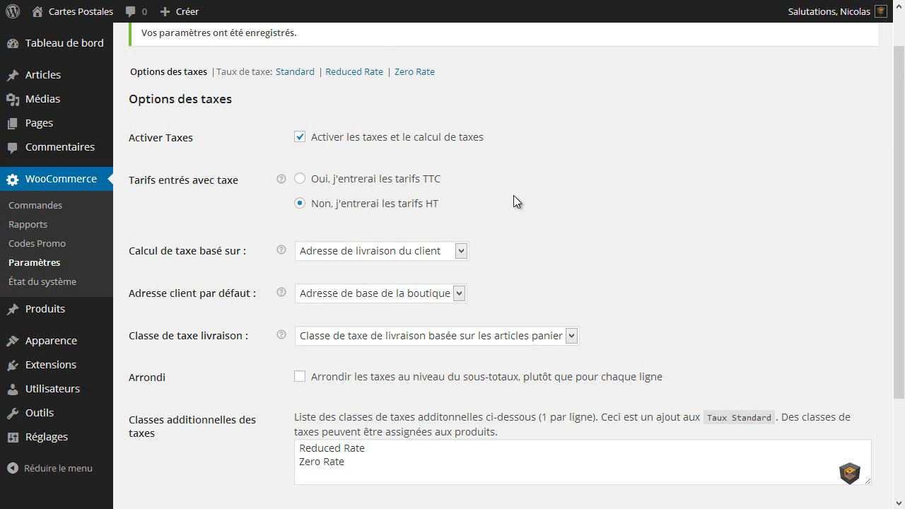
pyautogui.scroll(1, 549, 224)
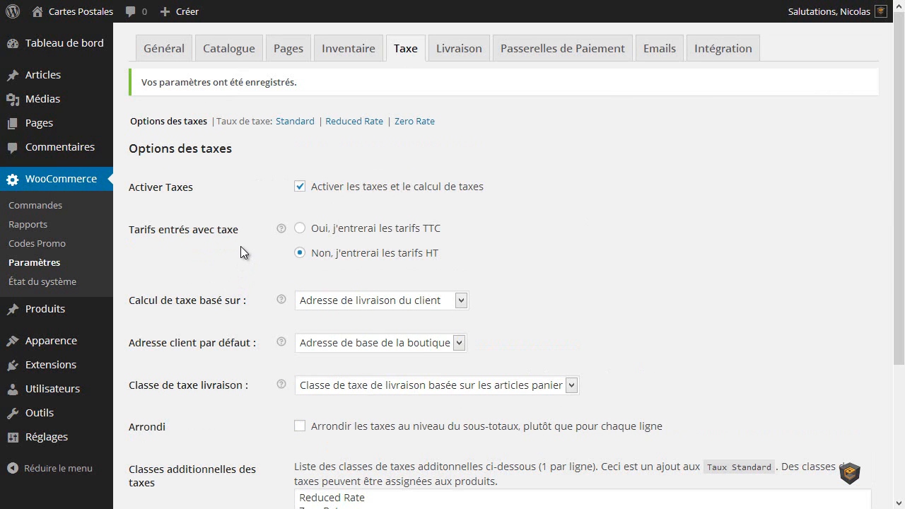
pyautogui.click(295, 126)
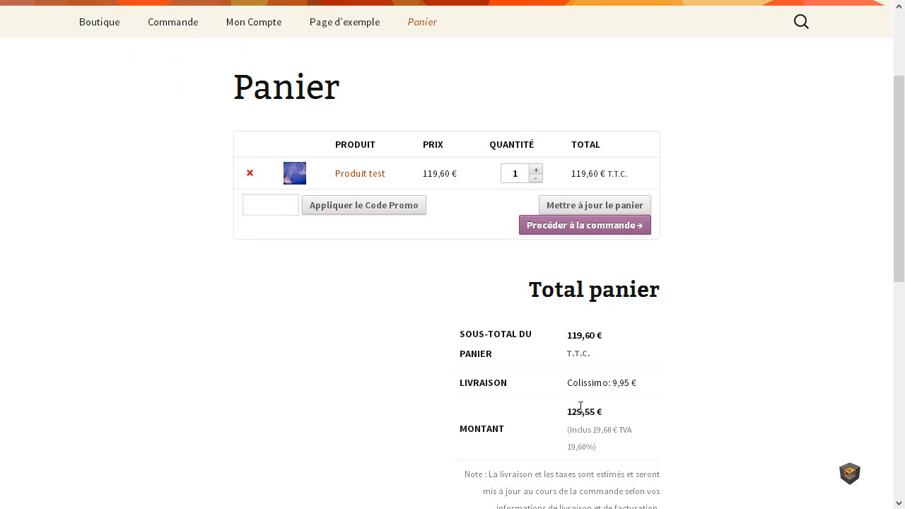
pyautogui.moveTo(596, 431); pyautogui.dragTo(629, 431)
pyautogui.click(602, 446)
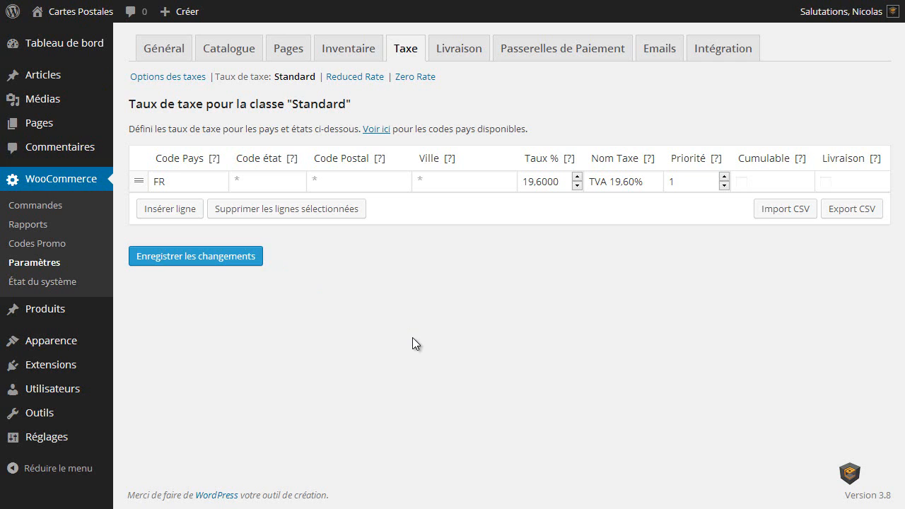
# Return to the general tax options, set the price display during cart and checkout to HT, and save.
pyautogui.click(164, 79)
pyautogui.scroll(-3, 168, 224)
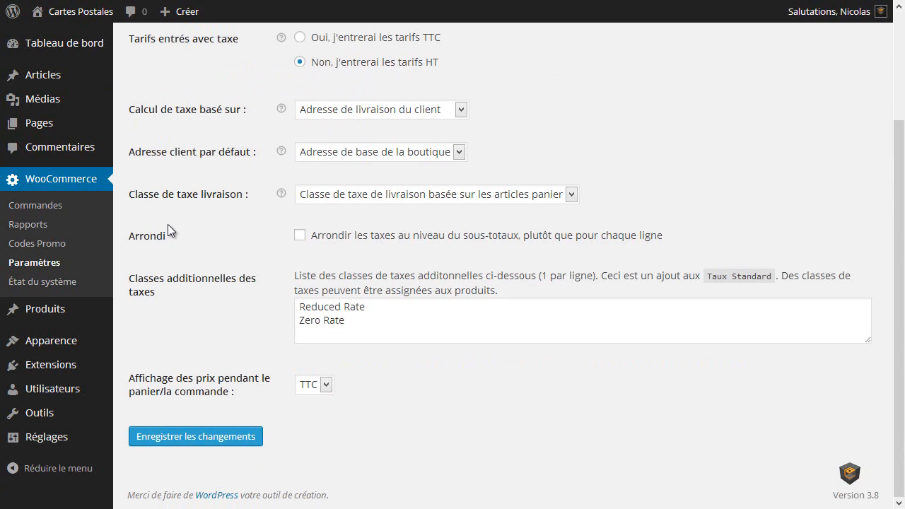
pyautogui.click(326, 384)
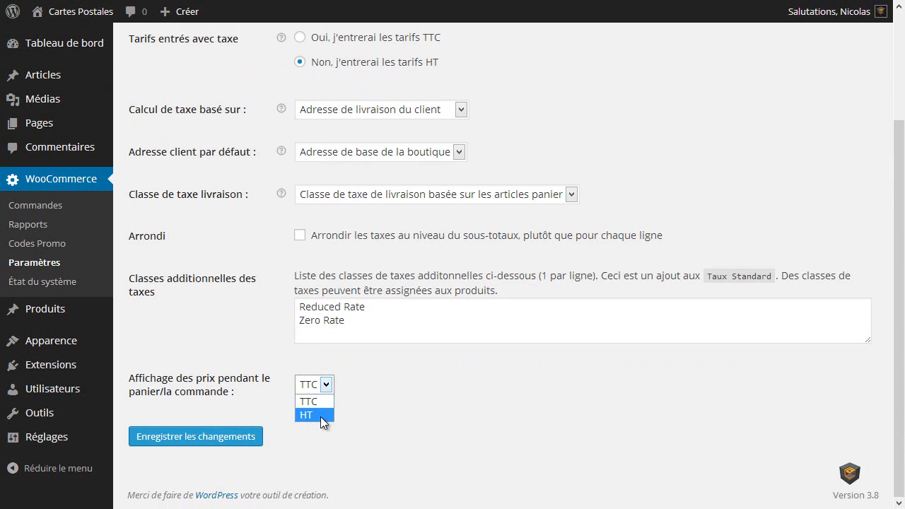
pyautogui.click(320, 417)
pyautogui.click(197, 436)
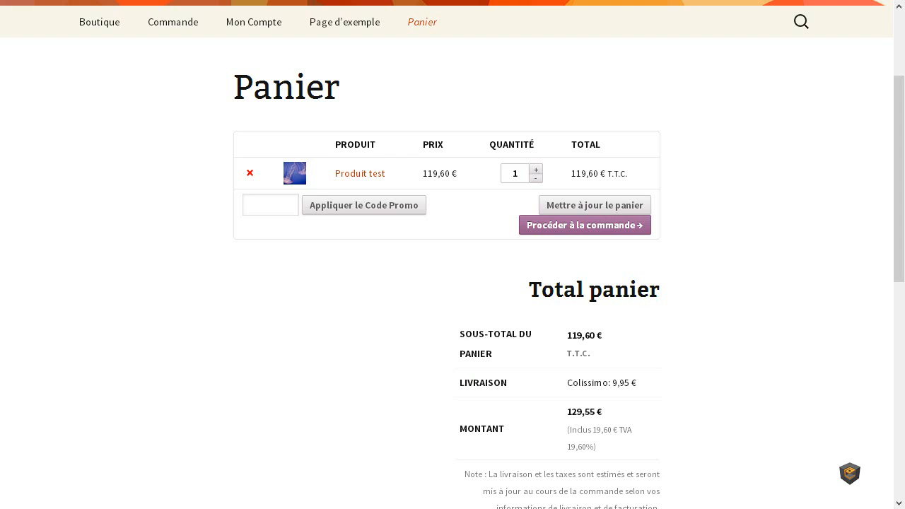
# Reload the cart page and check its separate VAT line in the totals.
pyautogui.press('F5')
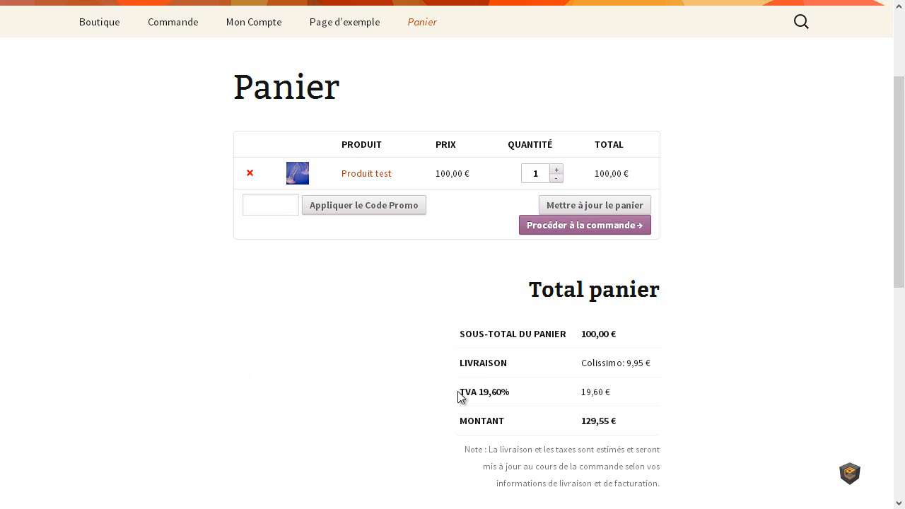
pyautogui.moveTo(457, 391); pyautogui.dragTo(517, 393)
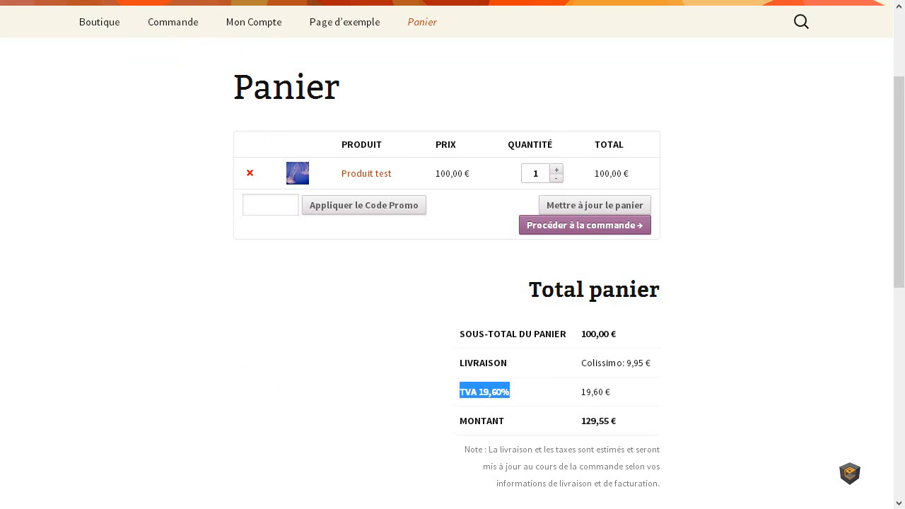
pyautogui.hotkey('ctrl', 'Tab')
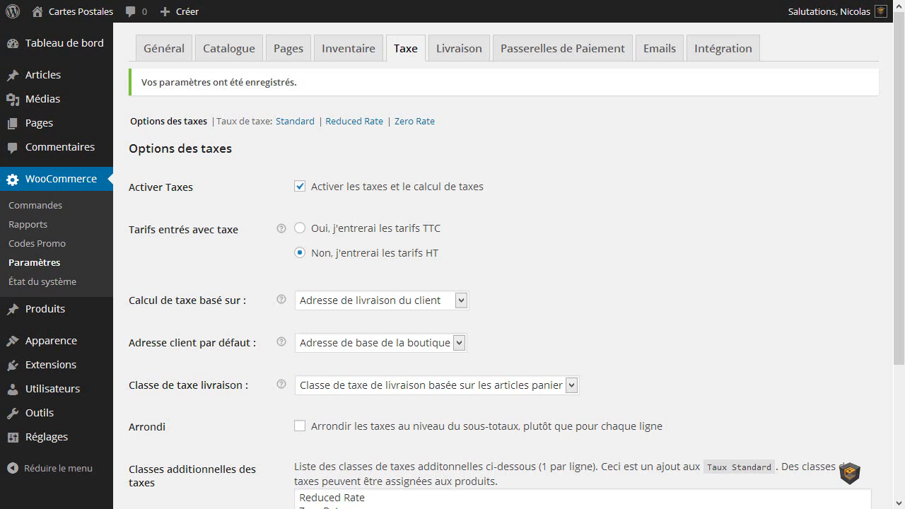
# Add a Standard tax rate for country FR at 20 % named "TVA 20%", save it and reload the cart.
pyautogui.click(293, 123)
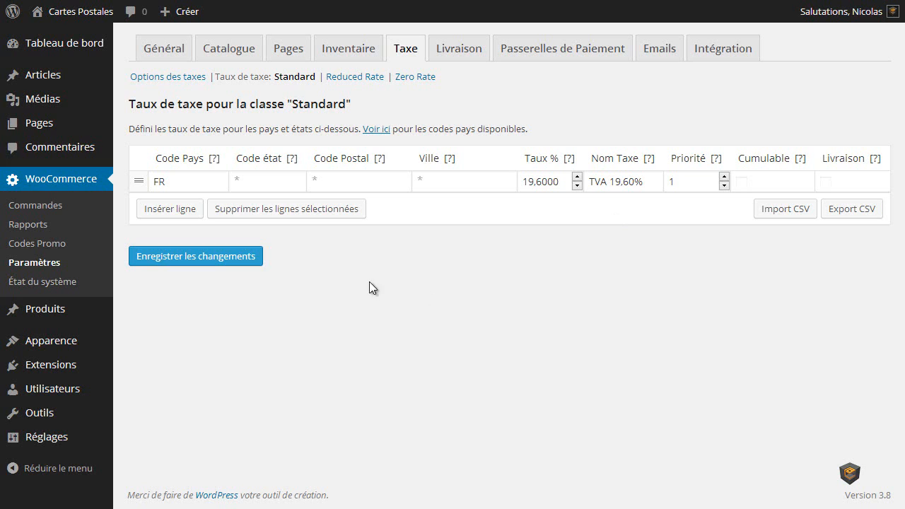
pyautogui.click(161, 212)
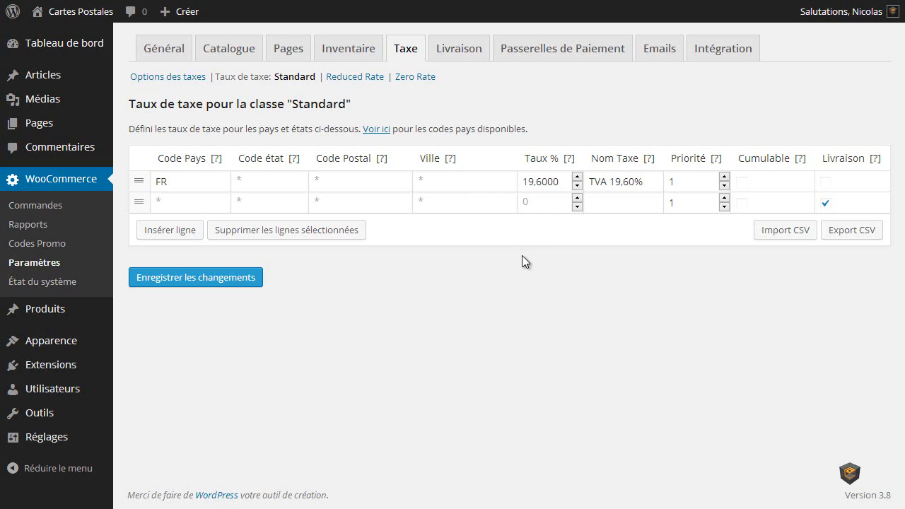
pyautogui.click(166, 201)
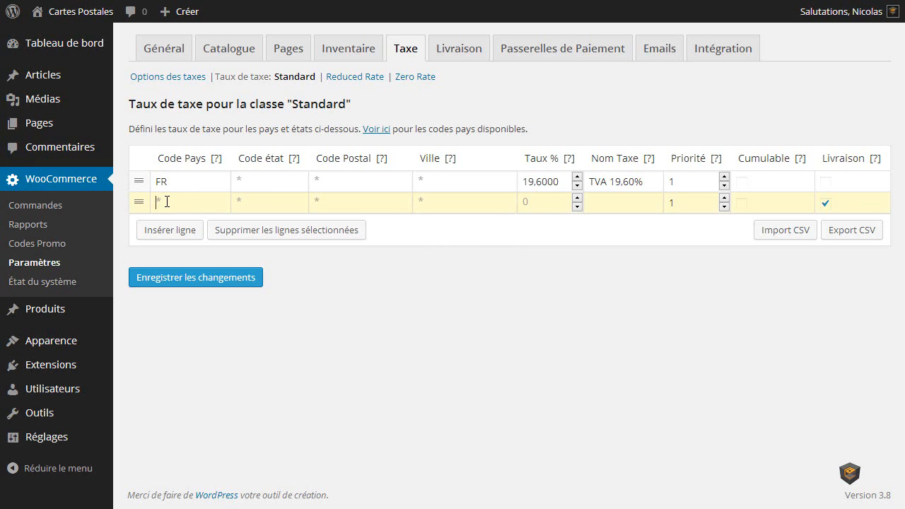
pyautogui.write('FR')
pyautogui.click(536, 204)
pyautogui.write('20')
pyautogui.click(601, 205)
pyautogui.write('TVA 20%')
pyautogui.click(212, 279)
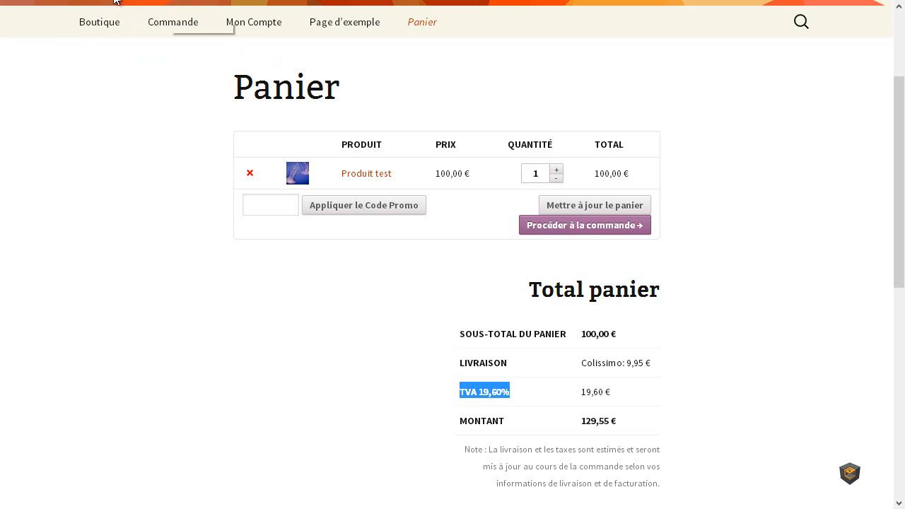
pyautogui.press('F5')
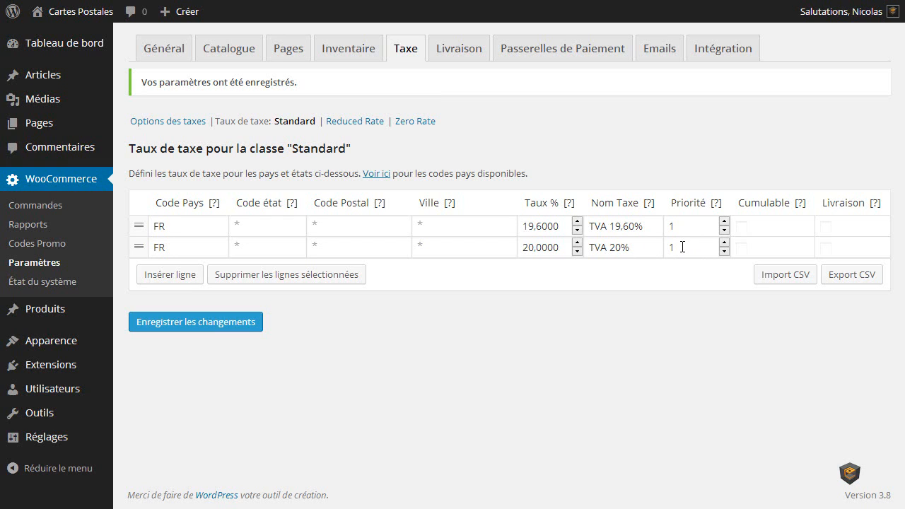
# Set the priority of the TVA 19.60% rate to 2, save the rates and reload the cart.
pyautogui.doubleClick(681, 229)
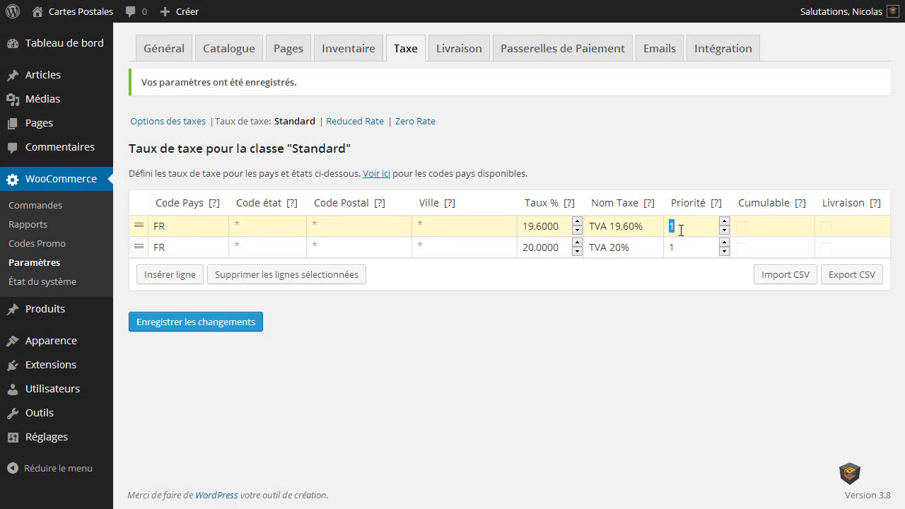
pyautogui.write('2')
pyautogui.click(192, 326)
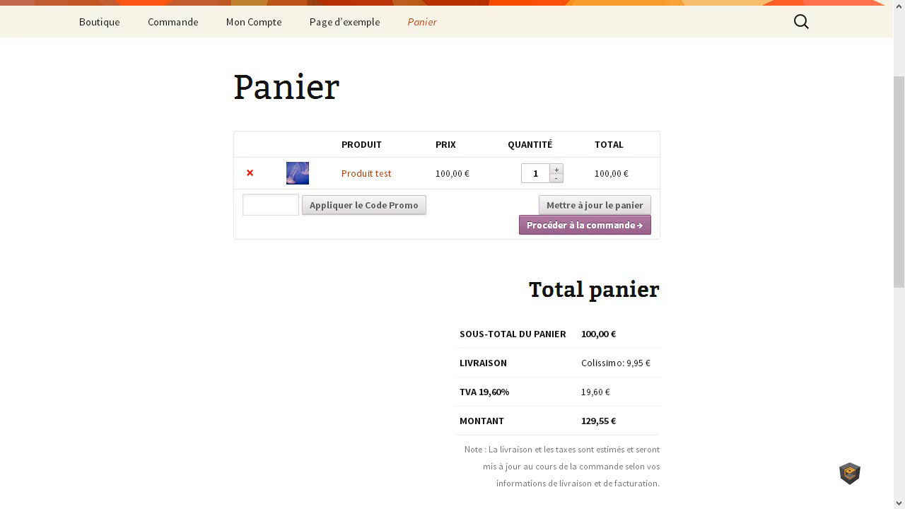
pyautogui.press('F5')
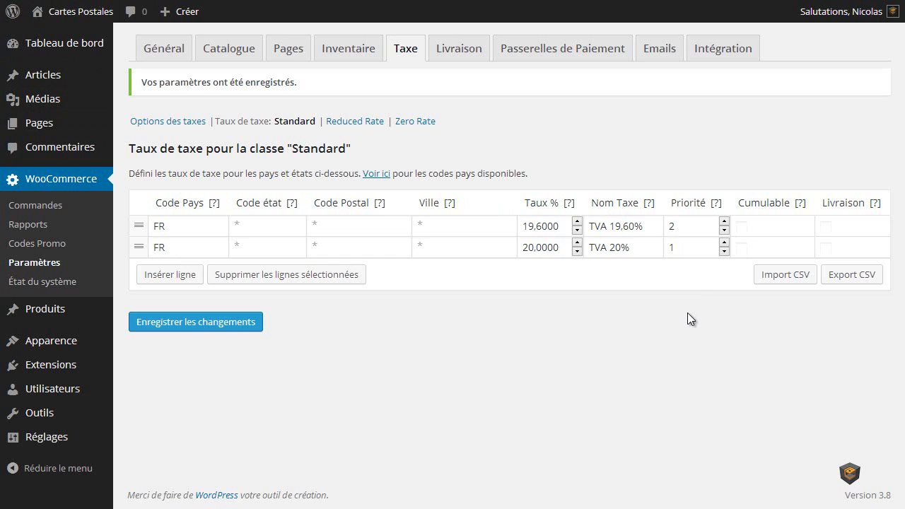
# Set the TVA 19.60% rate's priority to 1, move the TVA 20% rate above it, and save the Standard rates.
pyautogui.click(725, 230)
pyautogui.click(212, 325)
pyautogui.moveTo(139, 248); pyautogui.dragTo(137, 225)
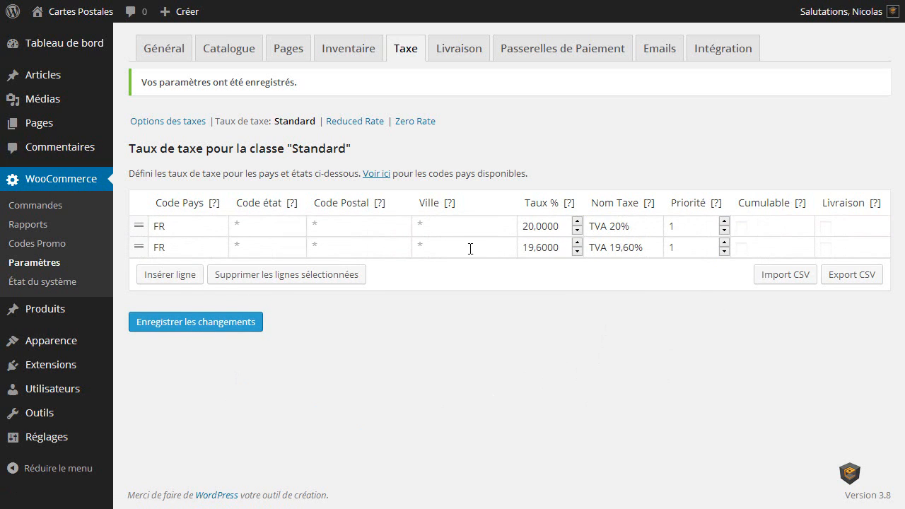
pyautogui.click(179, 324)
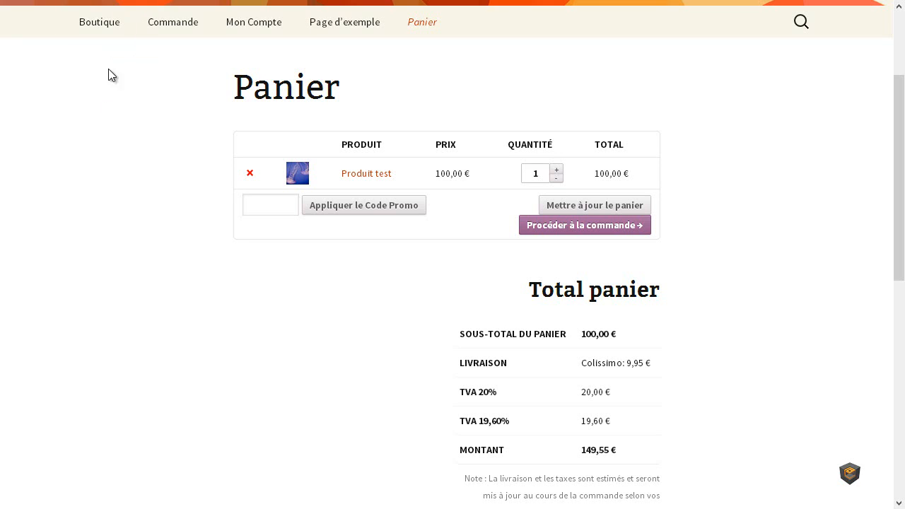
# Reload the cart and place the order for Produit test with payment by cheque (Paiement par Chèque).
pyautogui.click(106, 26)
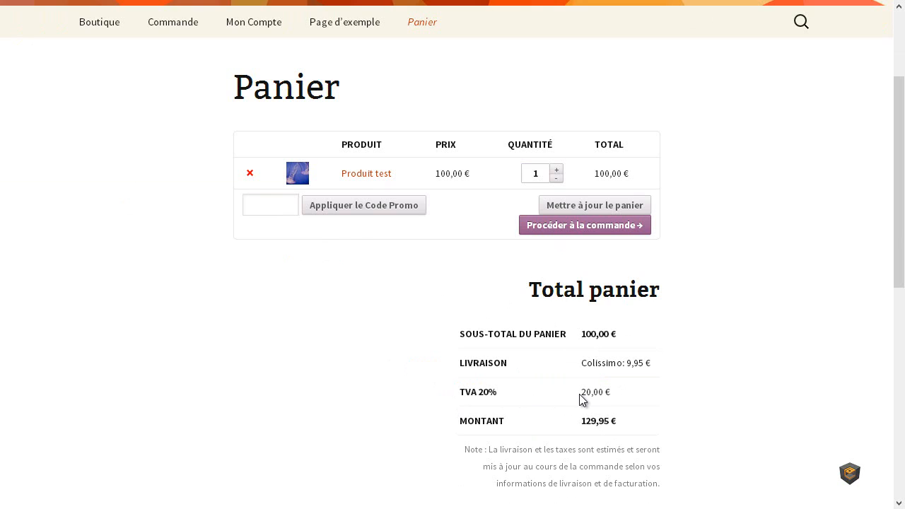
pyautogui.click(592, 232)
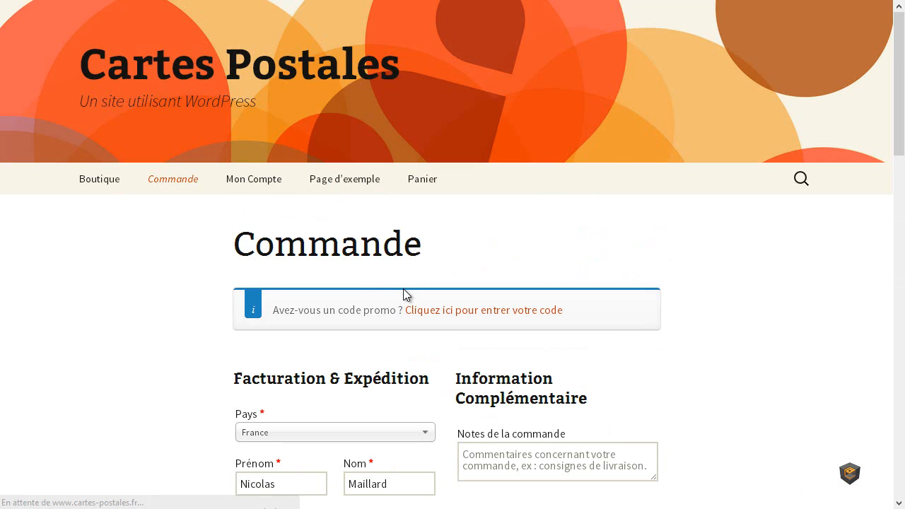
pyautogui.scroll(-7, 98, 321)
pyautogui.scroll(-5, 95, 316)
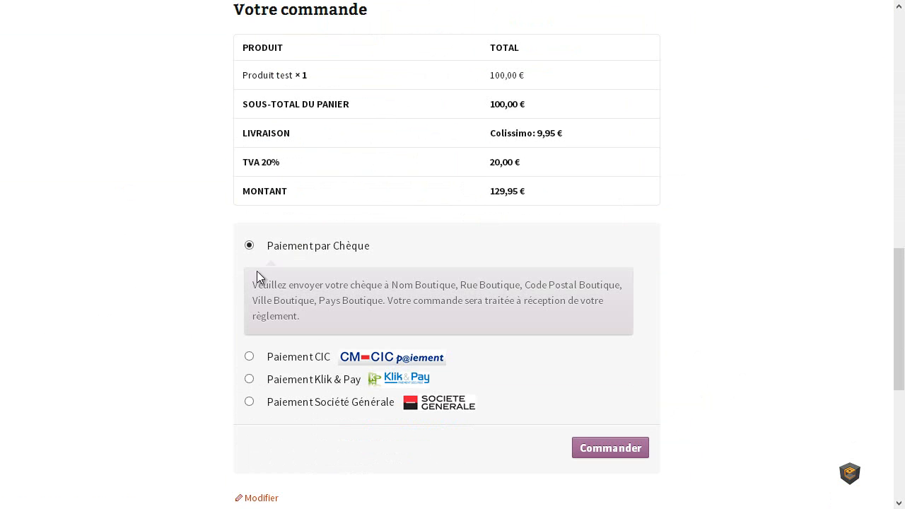
pyautogui.click(607, 449)
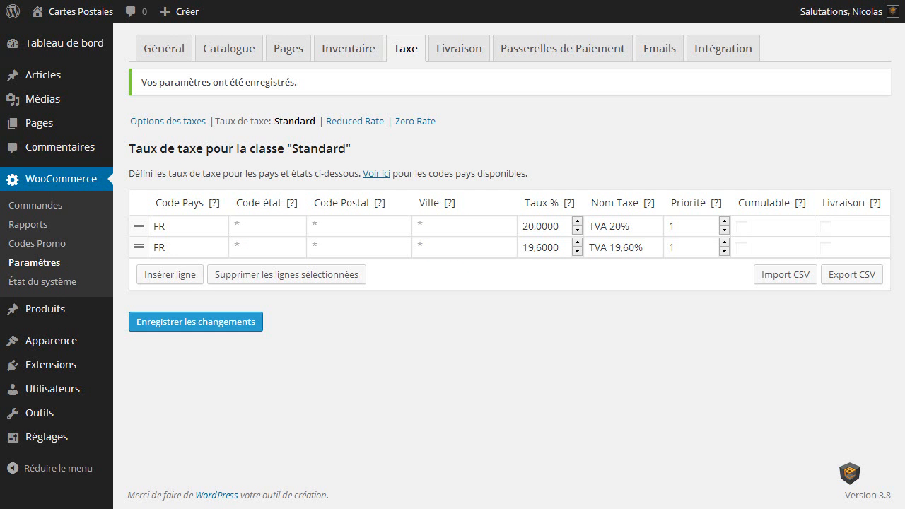
# Open the older order, the one totalling 138,08 €, from the WooCommerce orders list.
pyautogui.click(54, 208)
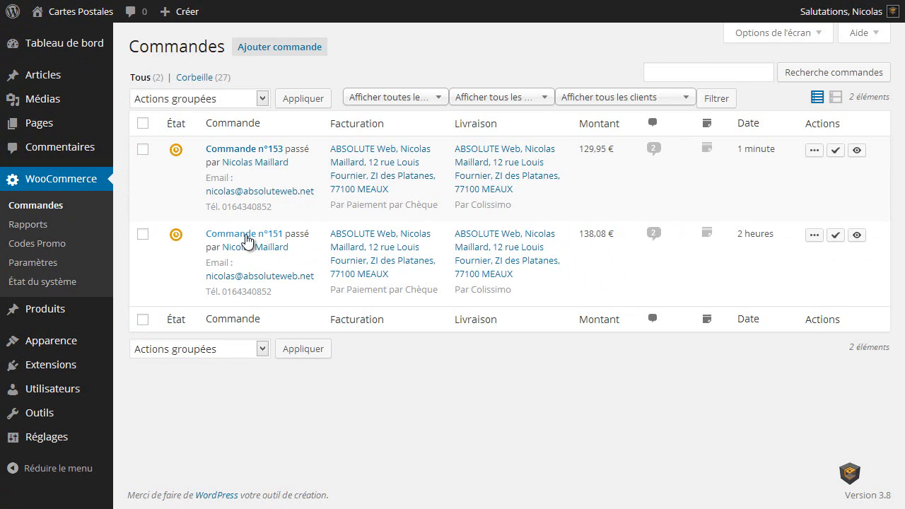
pyautogui.click(241, 239)
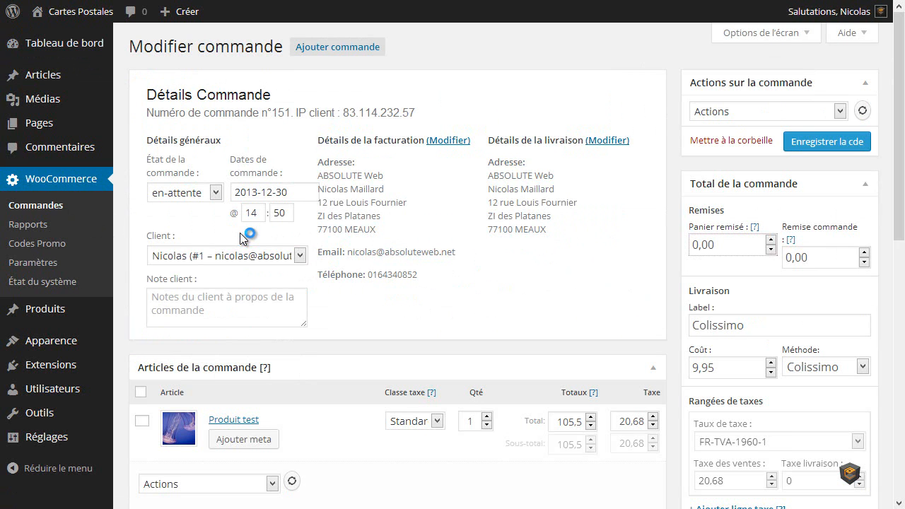
# Examine the tax rate row, tax totals and tax calculation option of the older order.
pyautogui.scroll(-3, 678, 240)
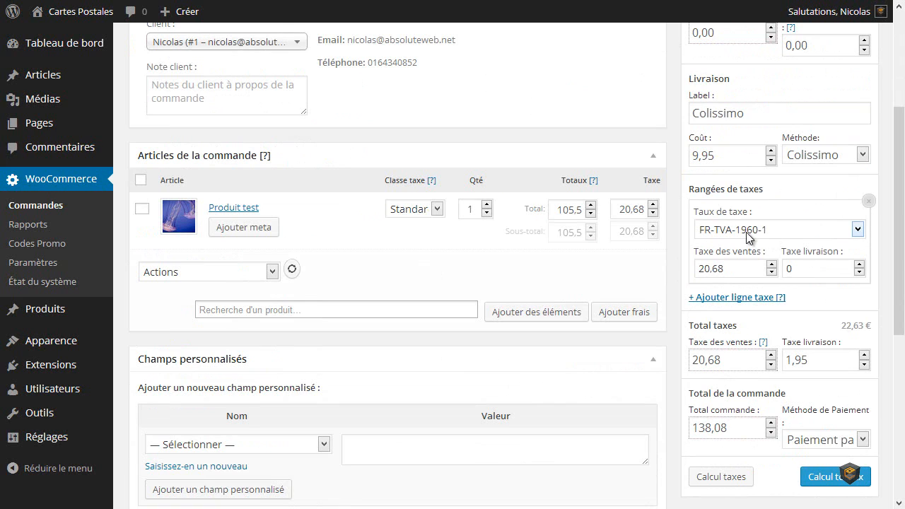
pyautogui.click(714, 479)
pyautogui.click(711, 476)
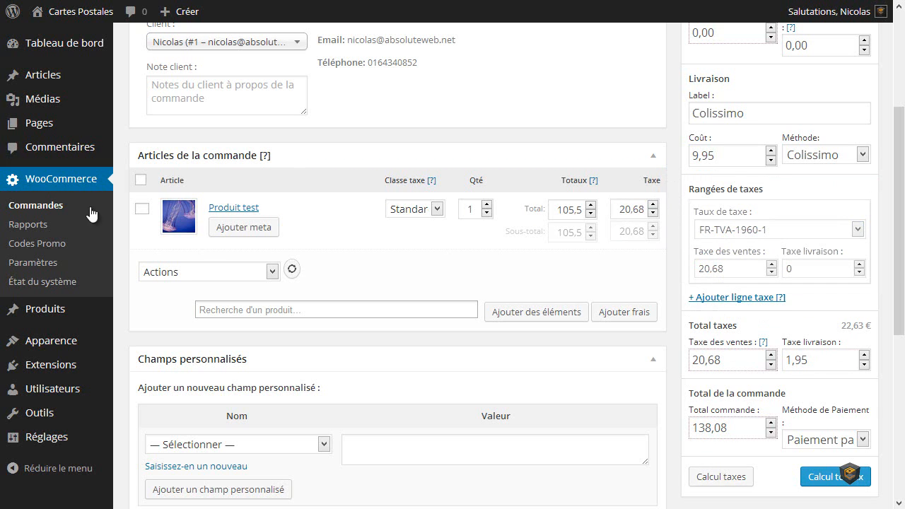
# Open the newest order, the one totalling 129,95 €, from the orders list and review its tax rate row and tax amounts.
pyautogui.click(42, 207)
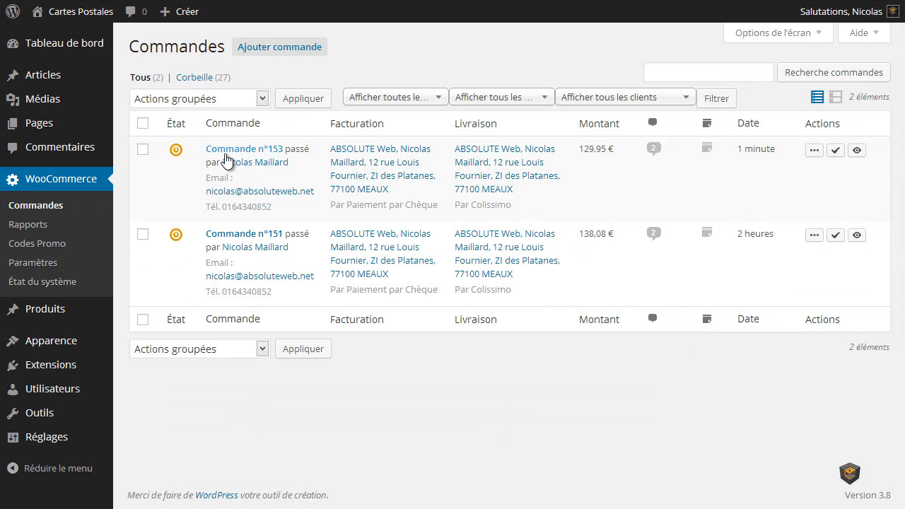
pyautogui.click(228, 154)
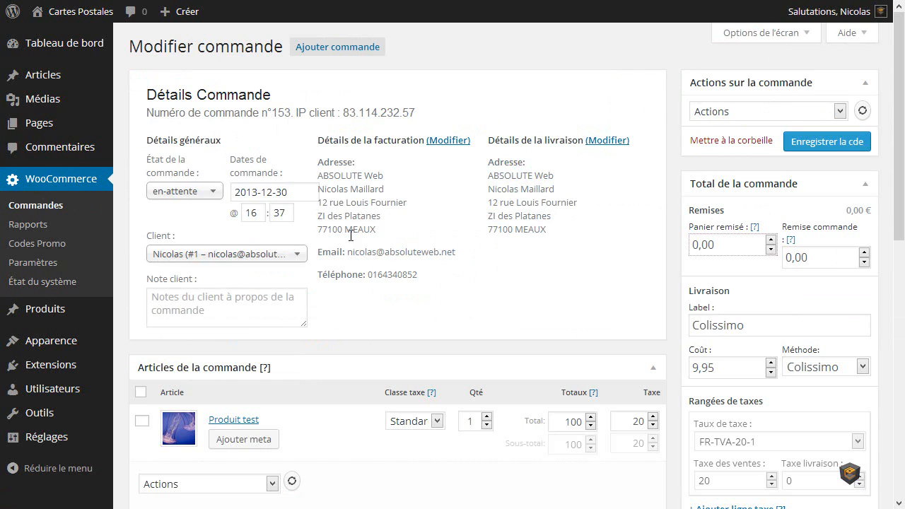
pyautogui.scroll(-2, 675, 265)
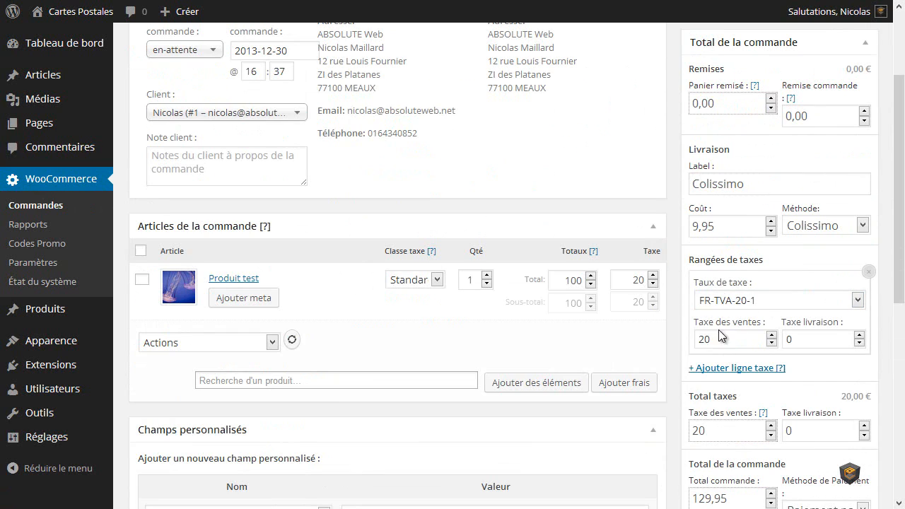
pyautogui.scroll(2, 675, 271)
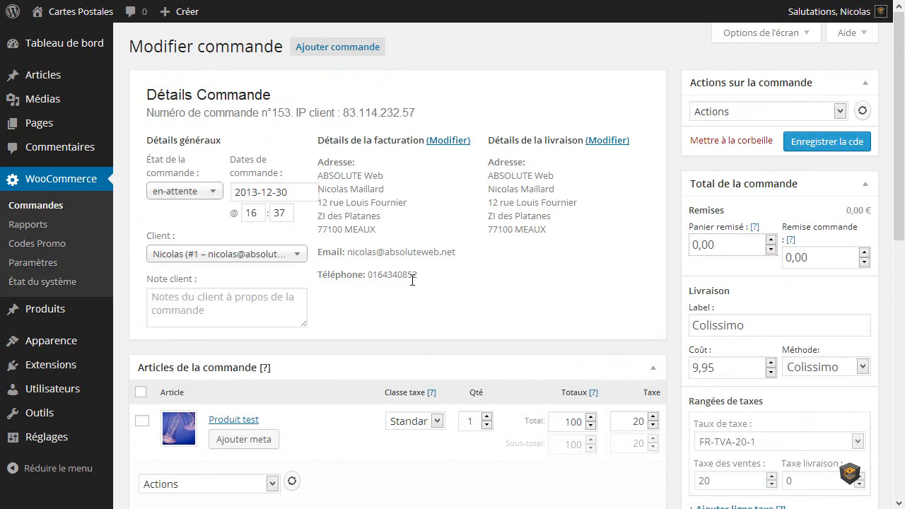
# Open Produit test from the product list for editing and go to its general product data.
pyautogui.moveTo(43, 315)
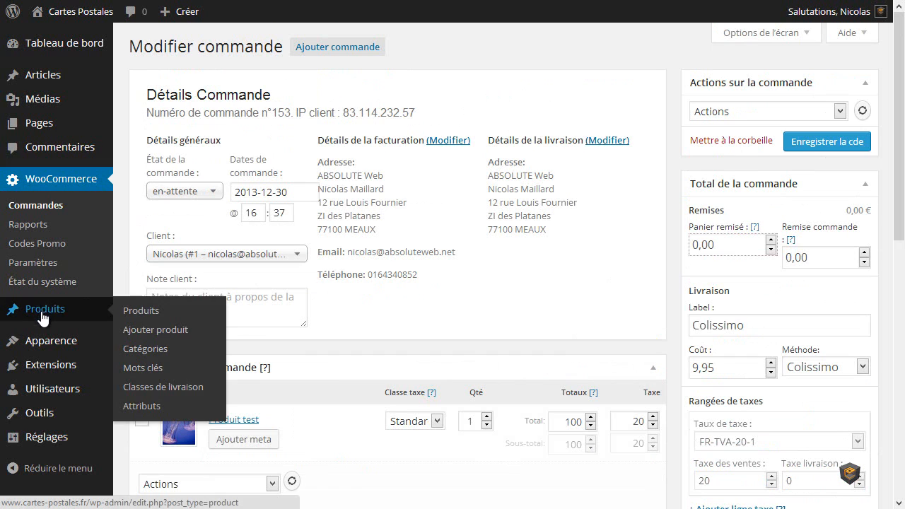
pyautogui.click(139, 315)
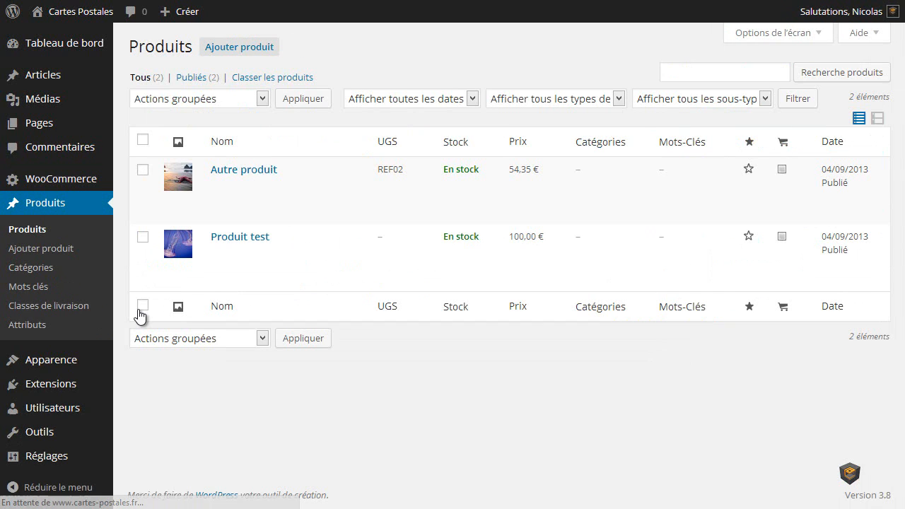
pyautogui.click(236, 245)
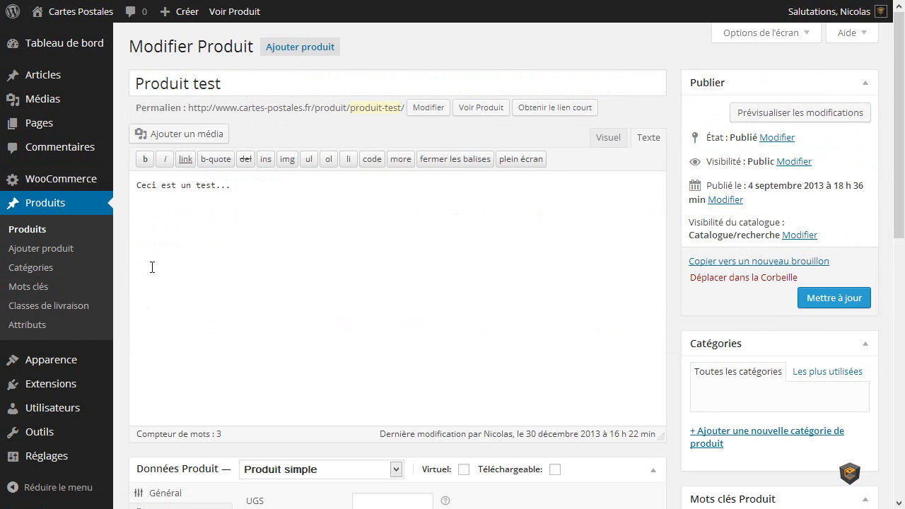
pyautogui.scroll(-4, 125, 276)
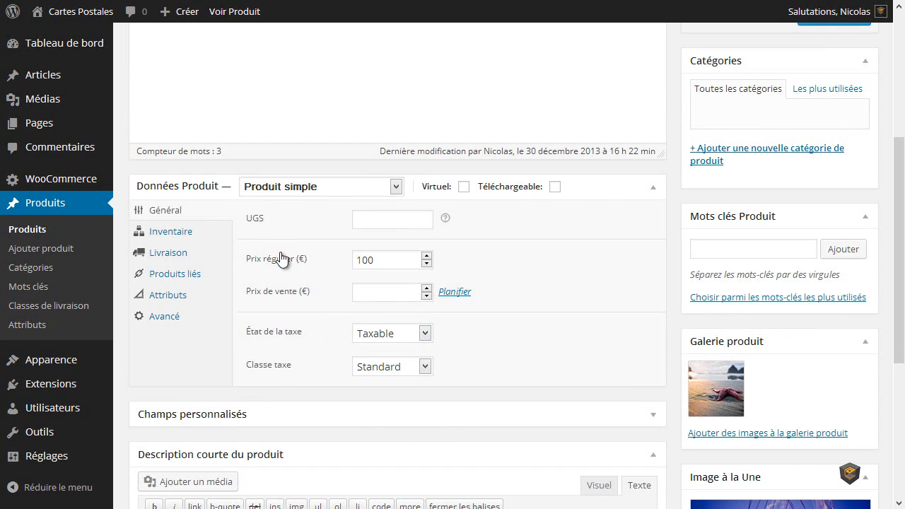
# Review the available tax status (État de la taxe) and tax class (Classe taxe) options of Produit test, keeping Taxable and Standard.
pyautogui.click(425, 334)
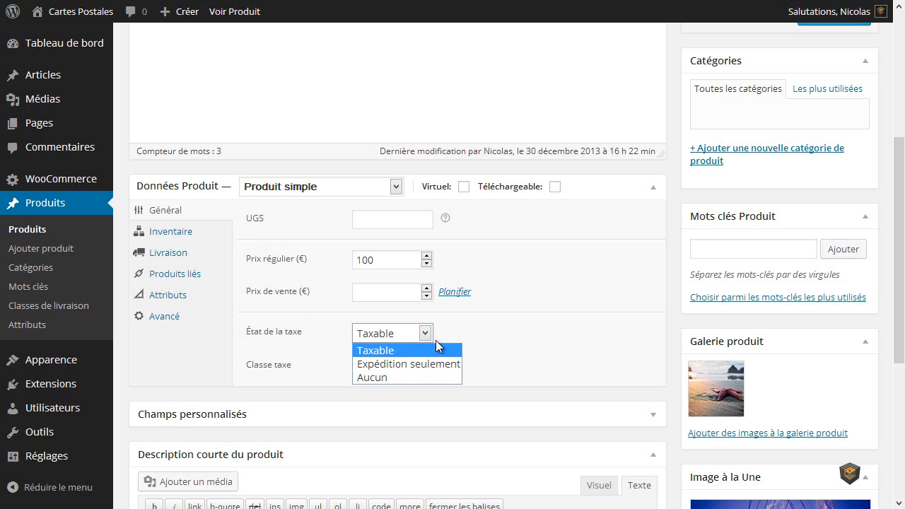
pyautogui.click(427, 334)
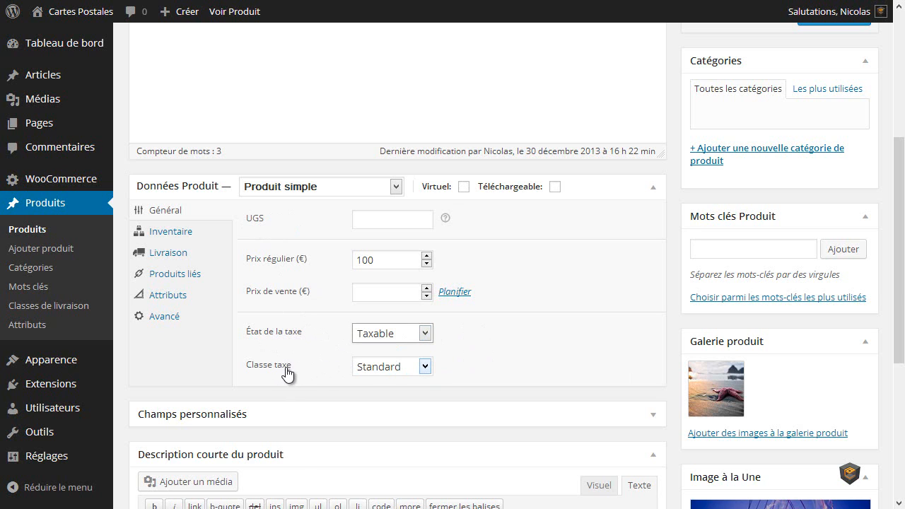
pyautogui.click(425, 366)
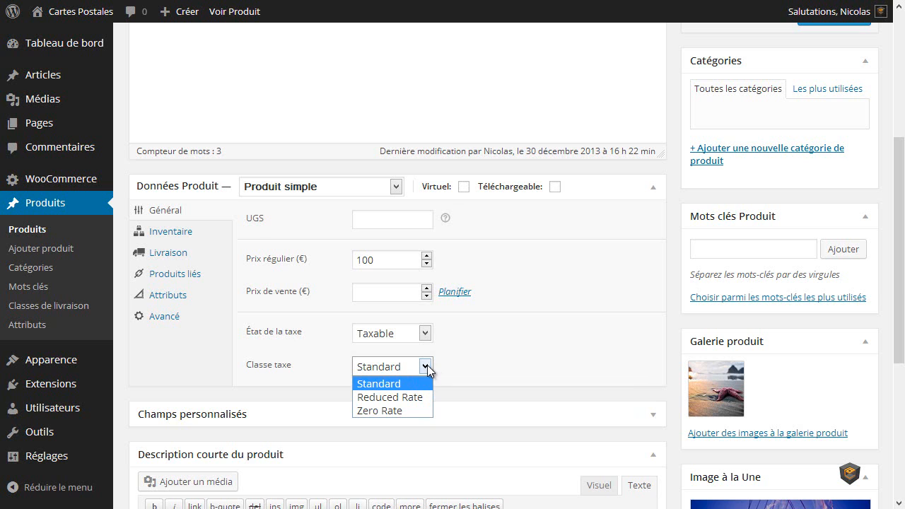
pyautogui.click(426, 366)
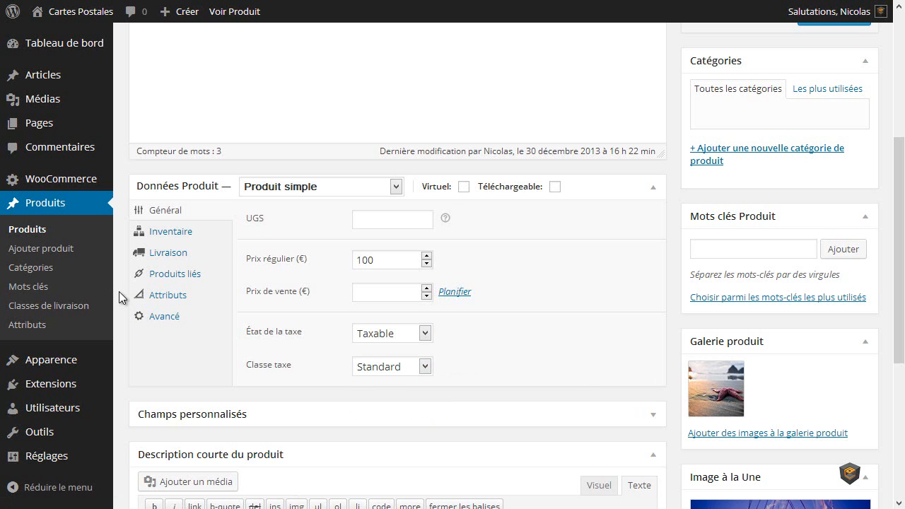
pyautogui.scroll(4, 118, 291)
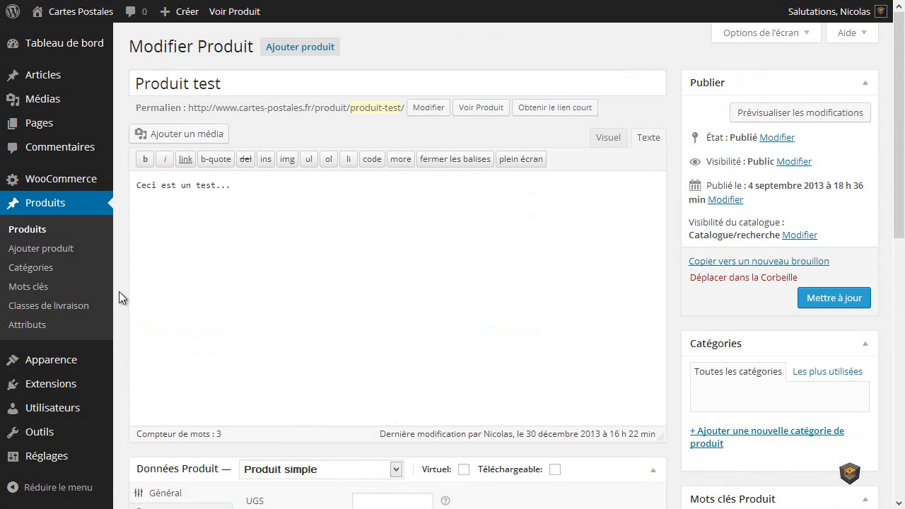